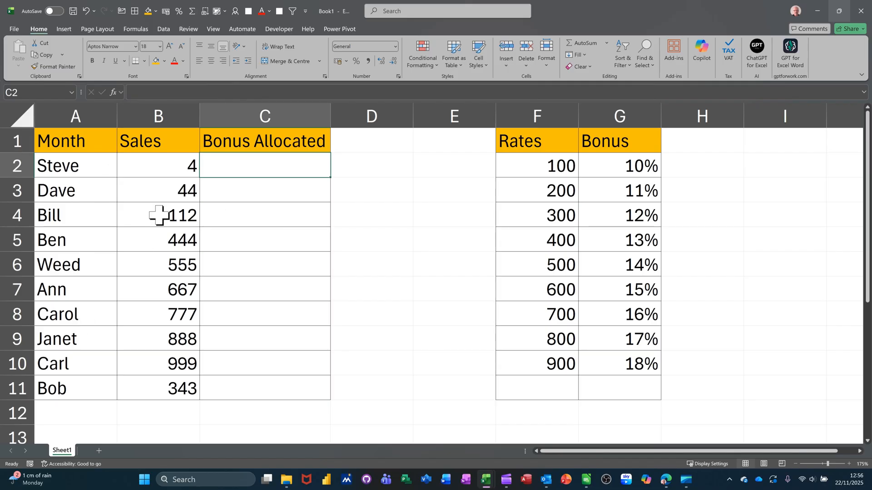
Step: Format the Sales values in B2:B11 with the accounting number format in pounds
click(152, 170)
drag(152, 171, 144, 383)
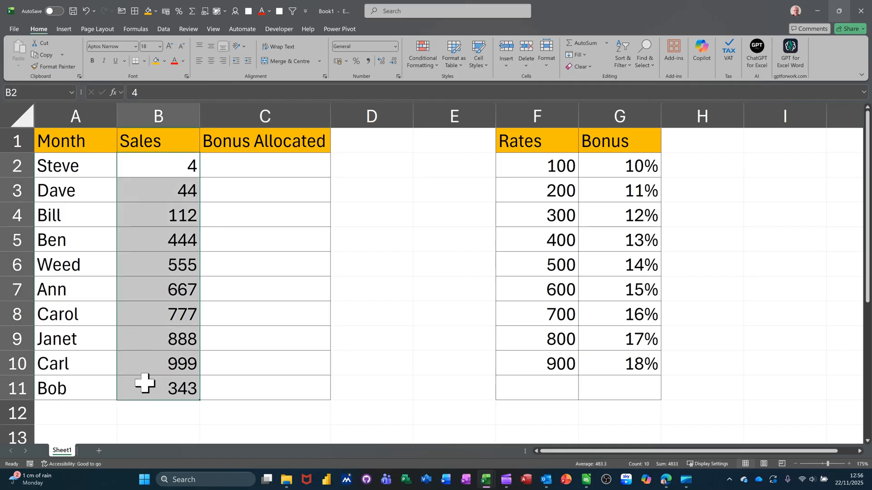
click(337, 62)
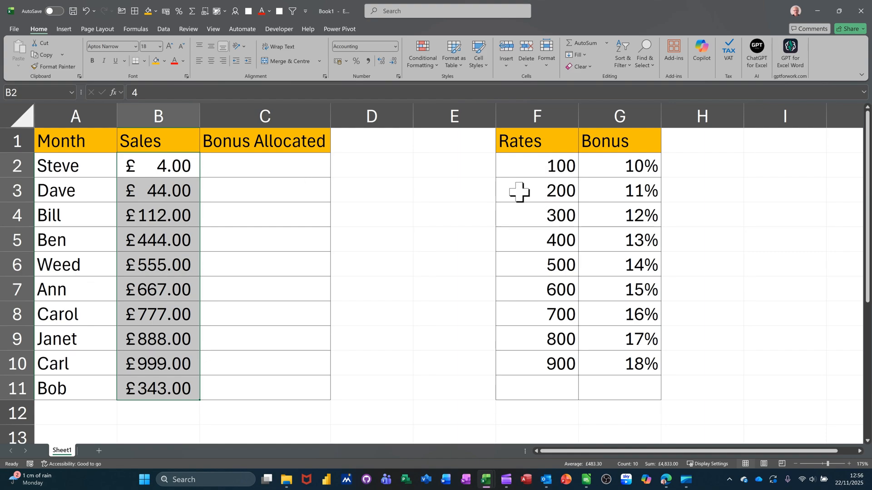
Step: Name the rates and bonus range F2:G10 "data", leaving out the headers
drag(510, 165, 629, 368)
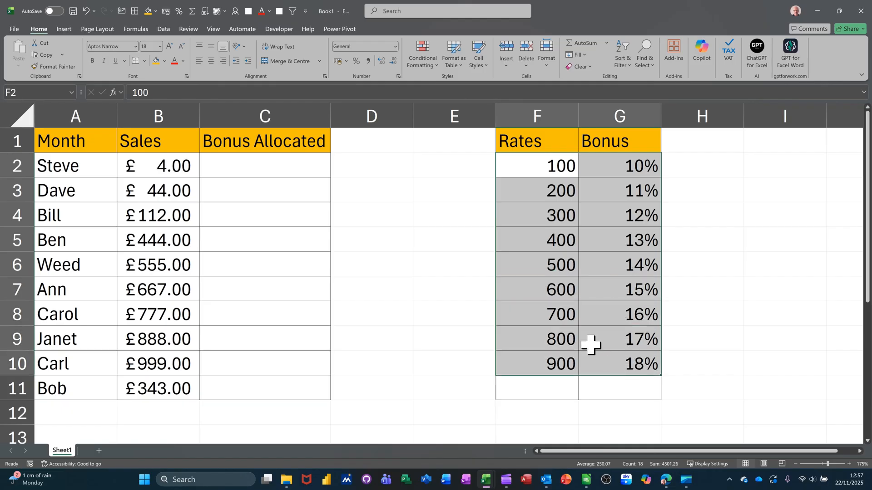
click(46, 93)
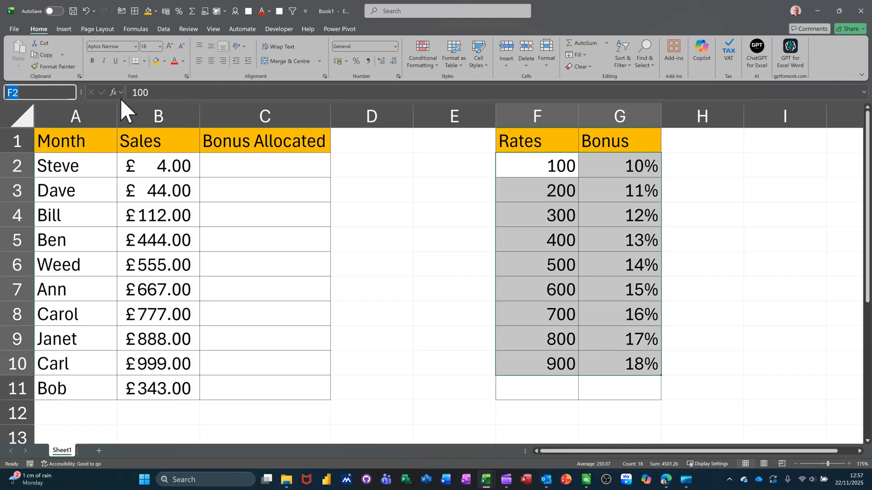
text(data)
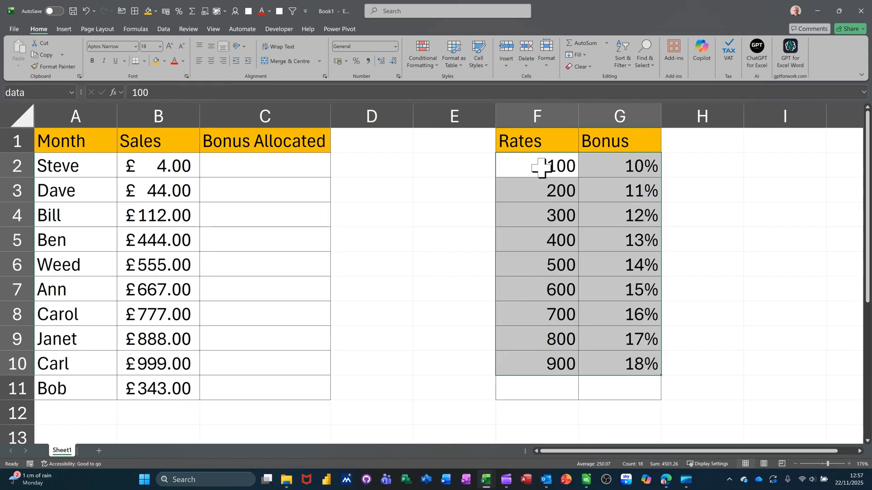
click(541, 169)
click(548, 187)
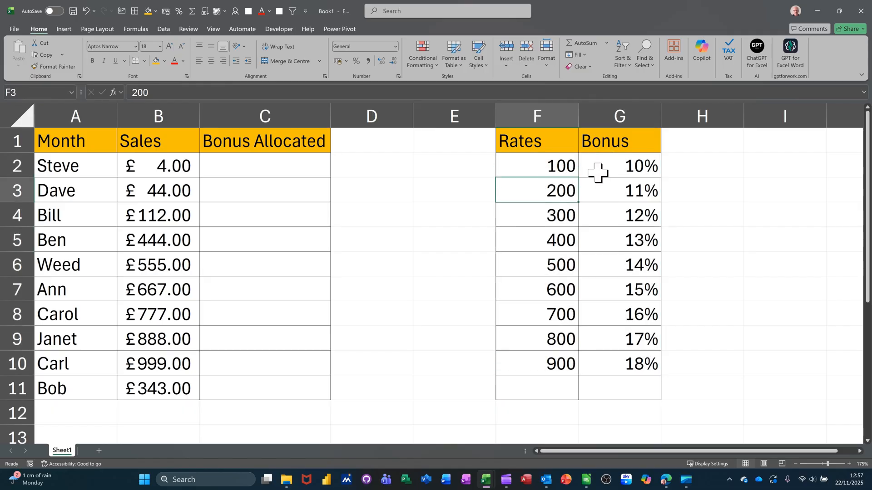
click(617, 168)
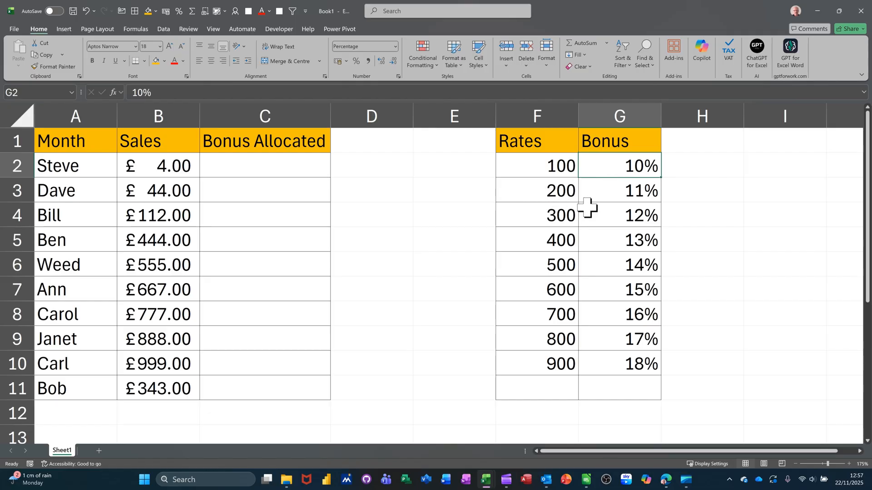
click(622, 195)
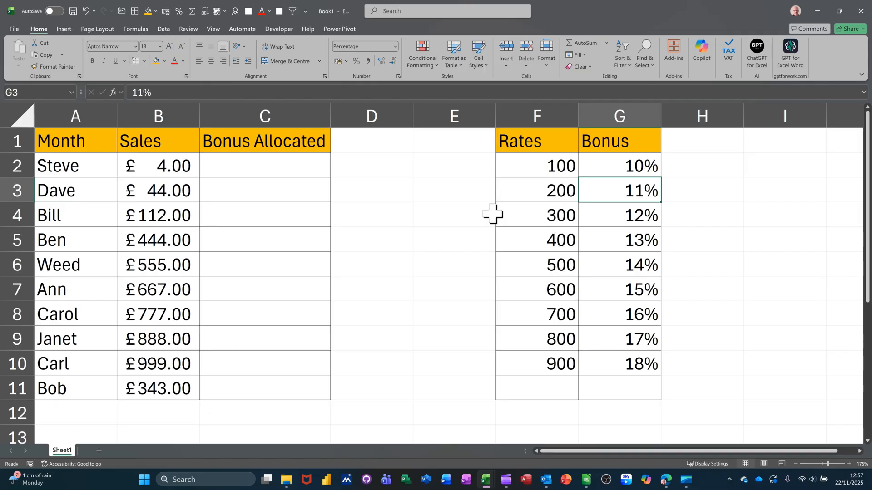
Step: Start an IF formula in C2 that tests whether the sales value in B2 is greater than 100
click(265, 174)
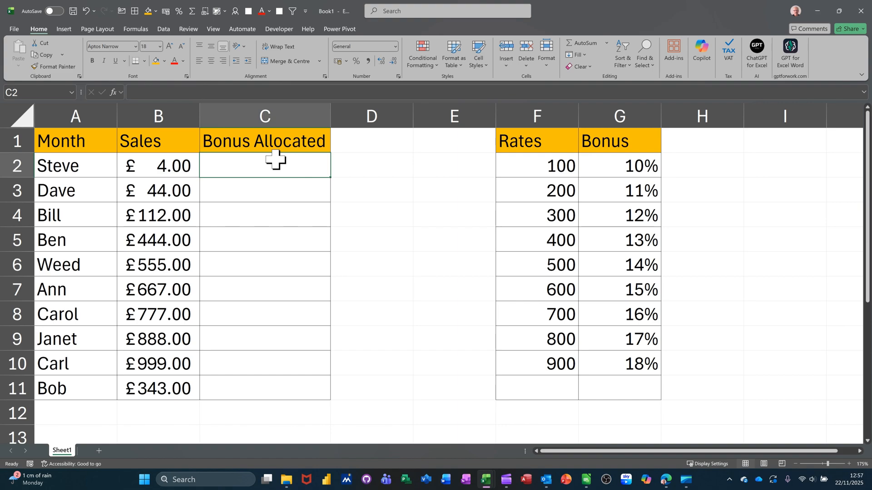
text(=)
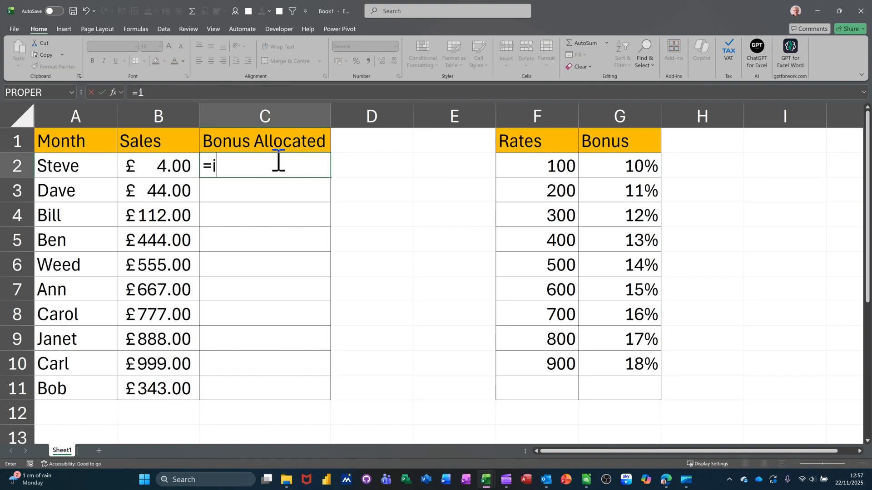
text(if)
key(Tab)
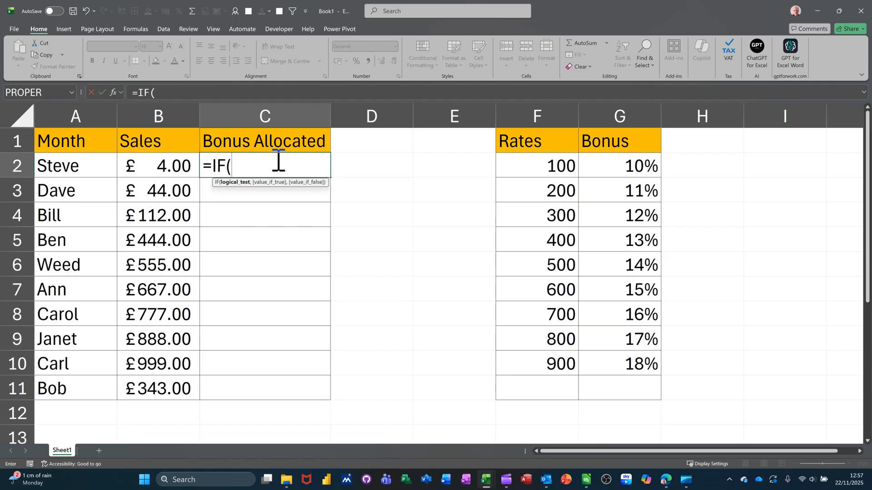
click(157, 163)
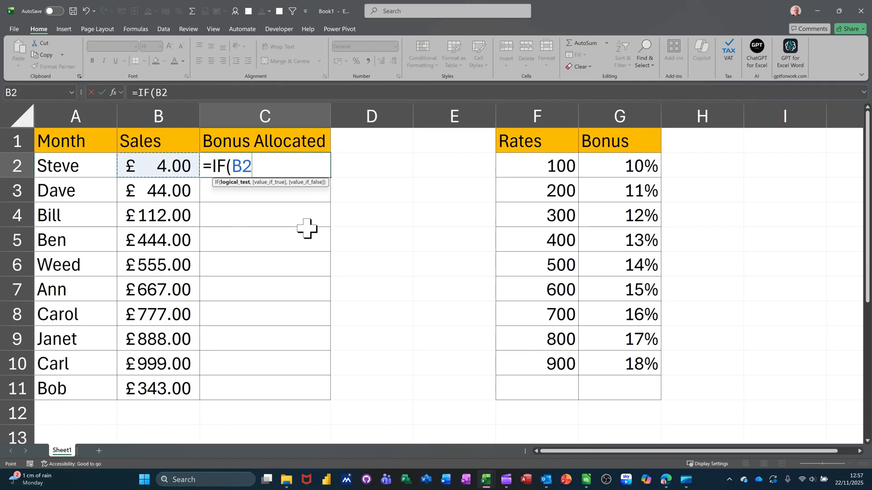
text(>100)
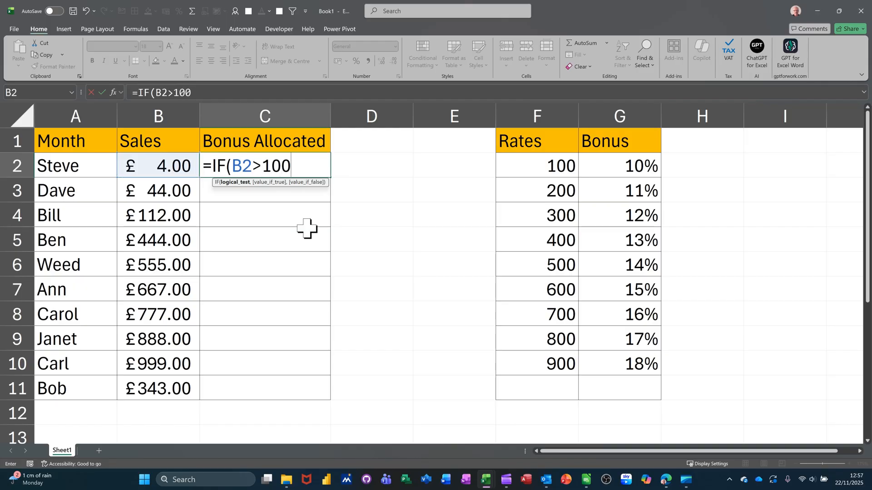
Step: For the true result, add a VLOOKUP of B2 in the data range, returning column 2 with approximate match (TRUE)
text(,vl)
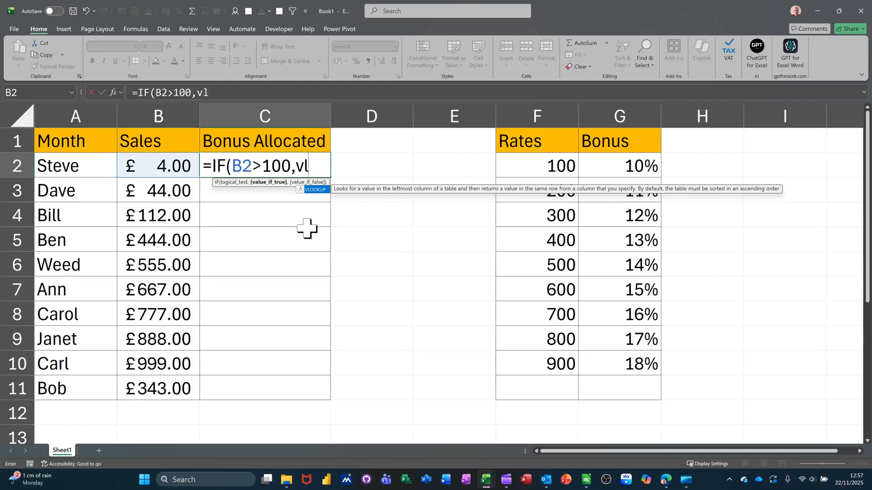
key(Tab)
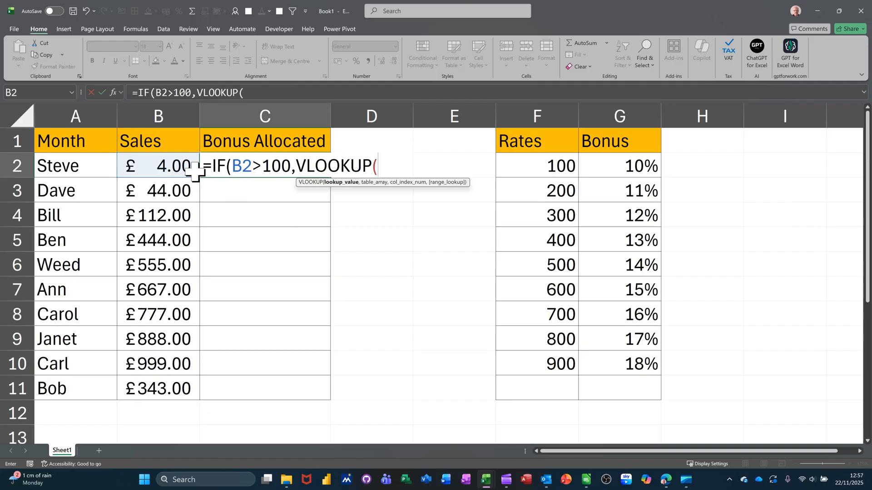
click(174, 165)
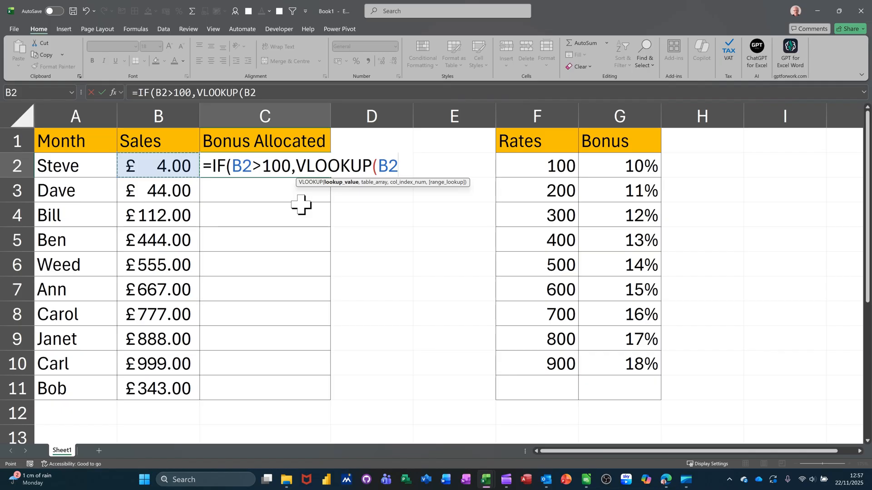
text(,data)
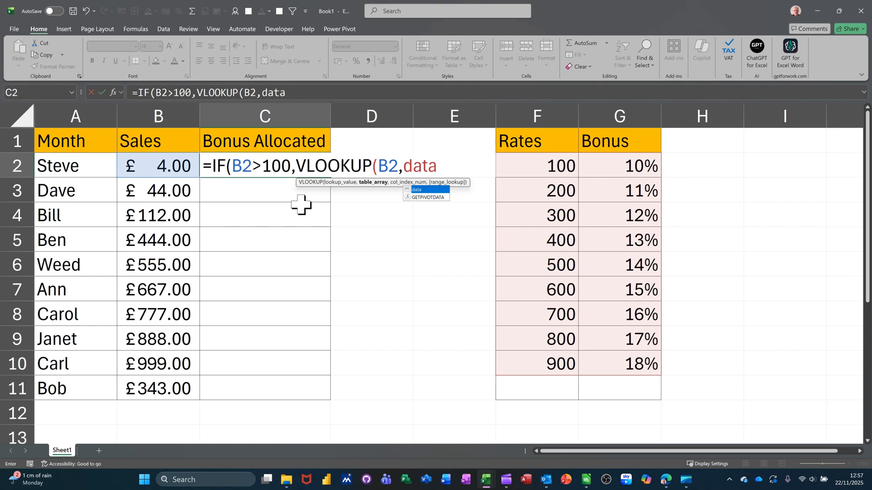
text(,)
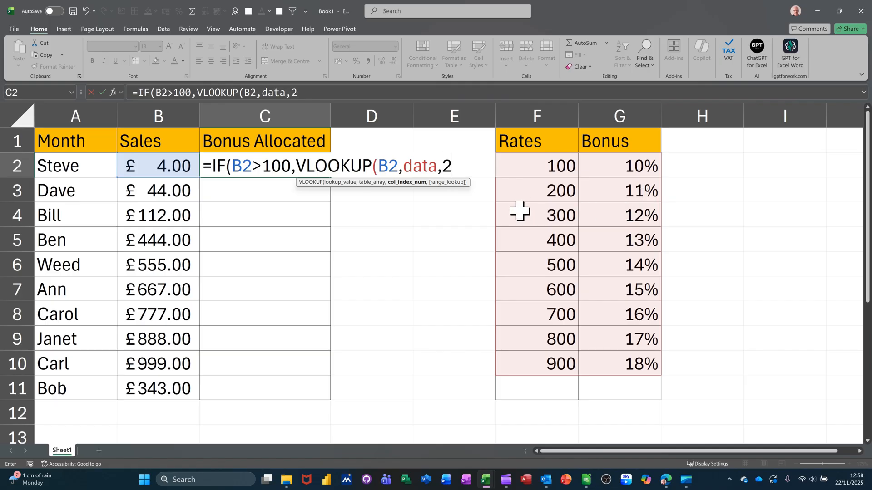
text(2,)
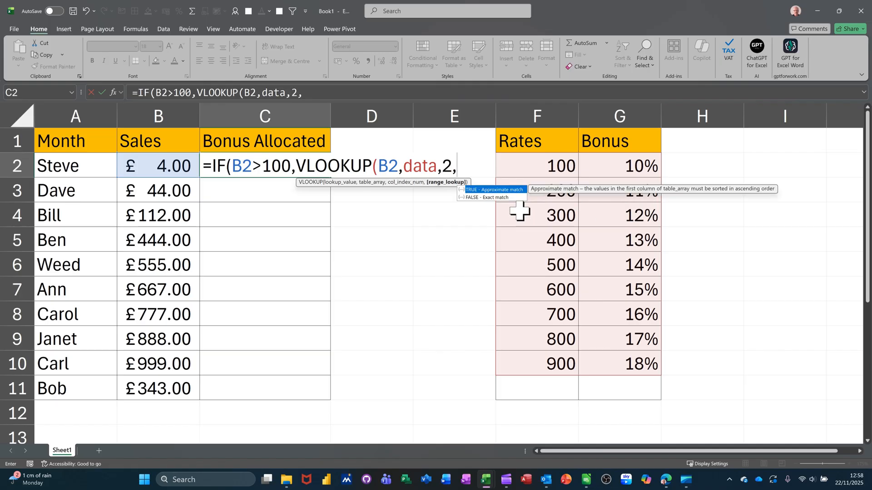
double_click(484, 190)
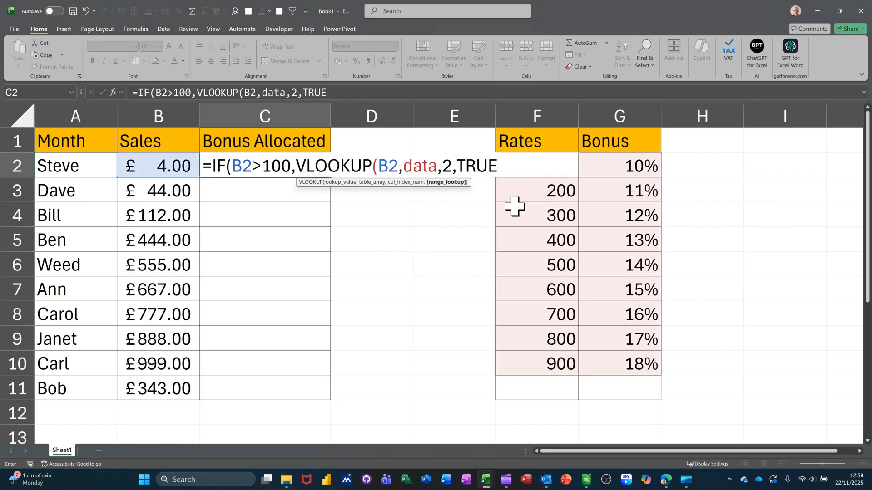
text())
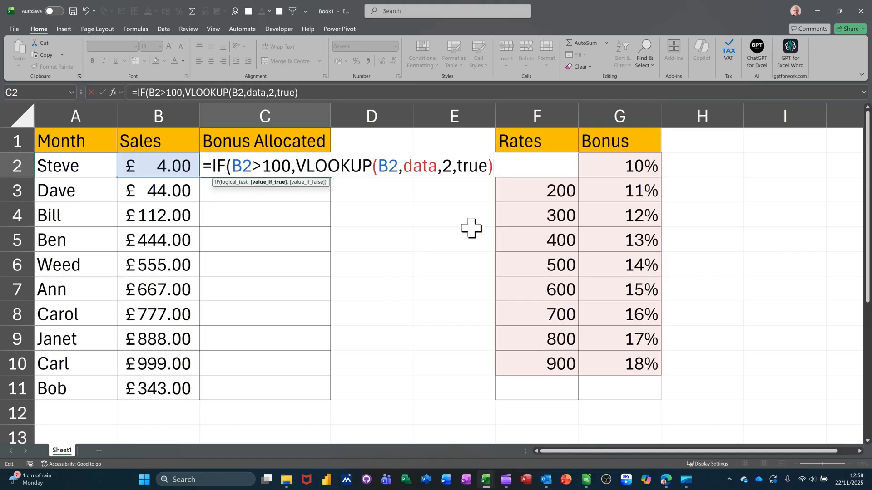
Step: Set the IF formula's false result to 0, close the formula and enter it in C2
text(,)
text())
key(BackSpace)
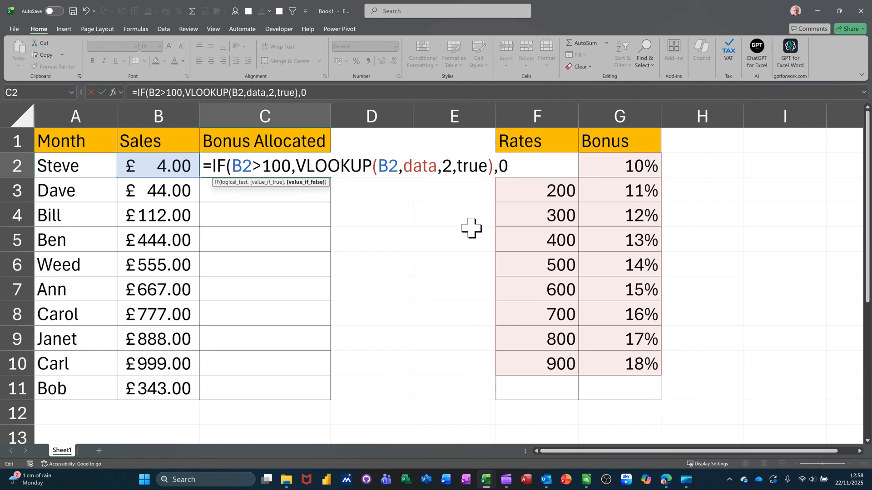
text(0))
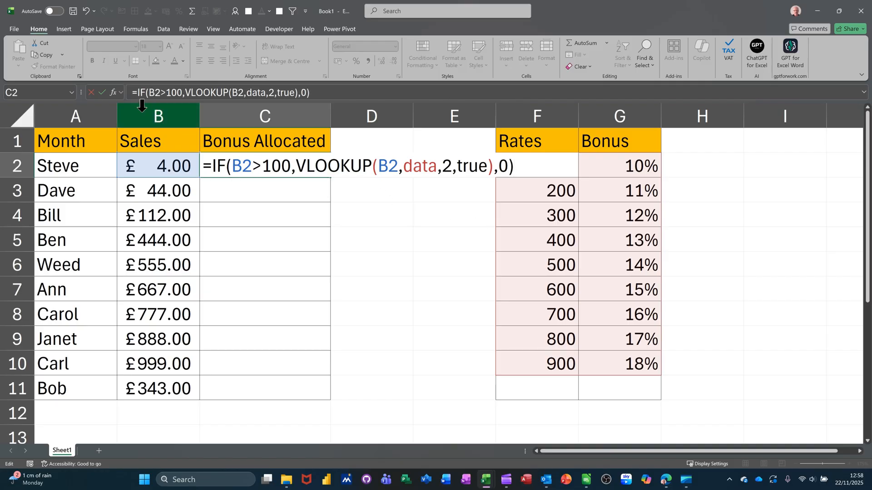
click(101, 91)
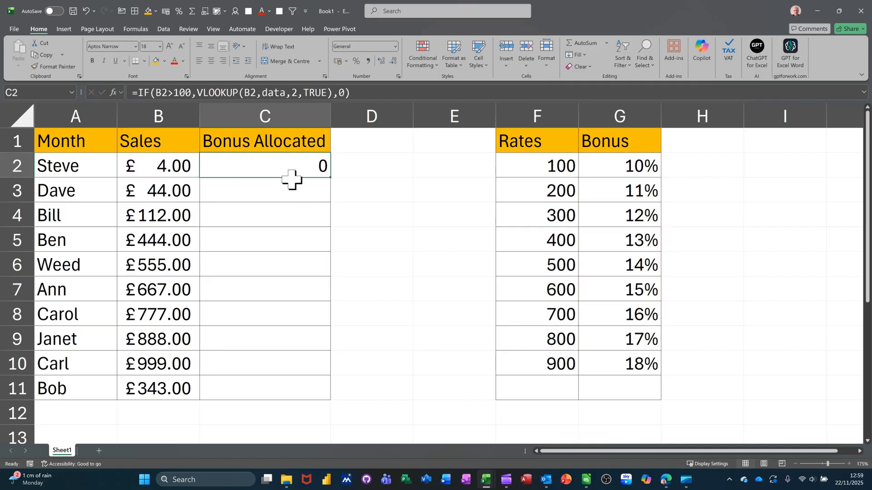
Step: Fill the bonus formula from C2 down to C11 and format the results as percentages
double_click(333, 177)
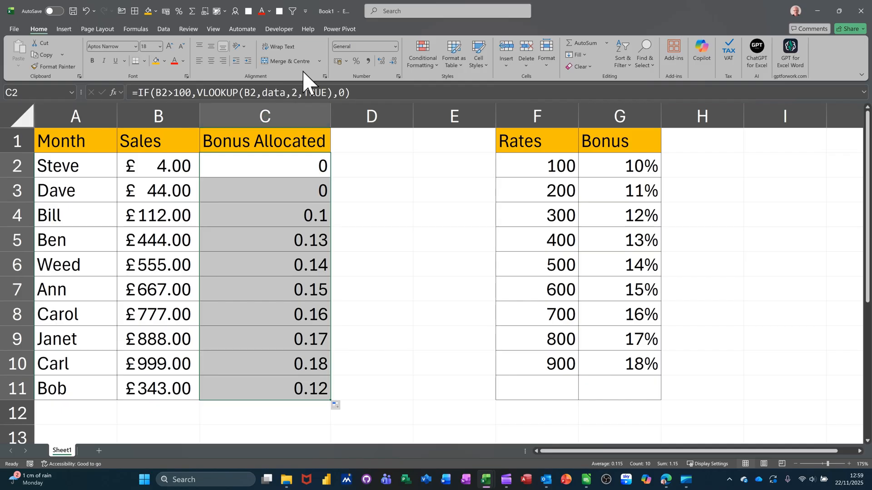
click(357, 61)
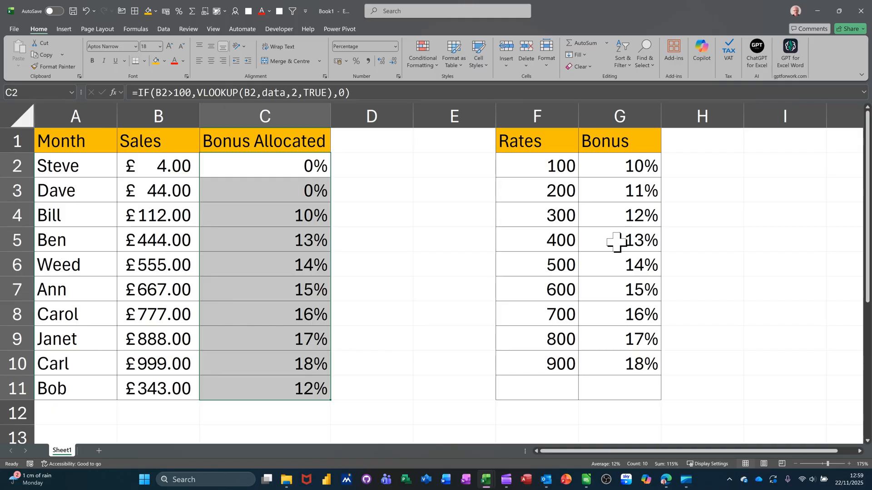
Step: Add the header "Total" in cell D1
click(385, 167)
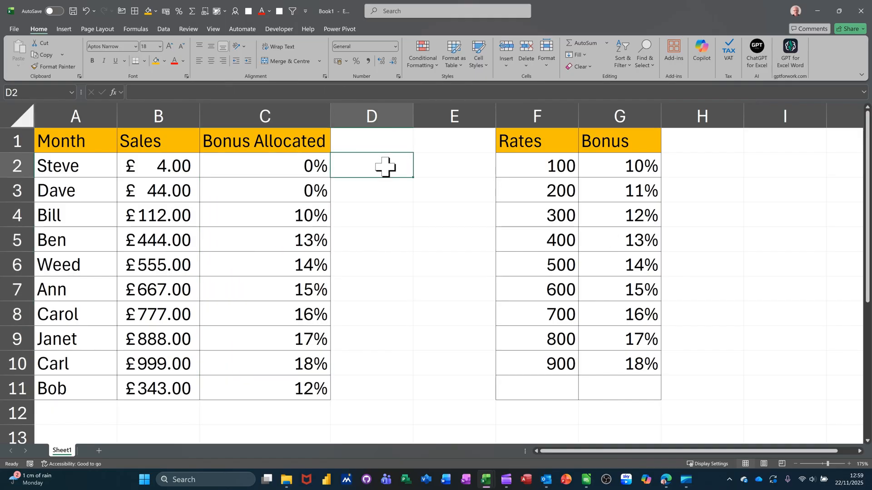
click(368, 141)
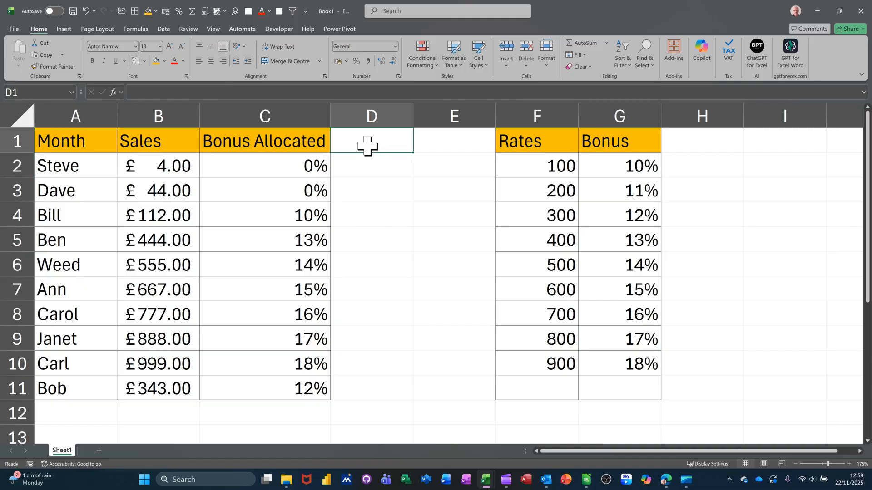
text(Total)
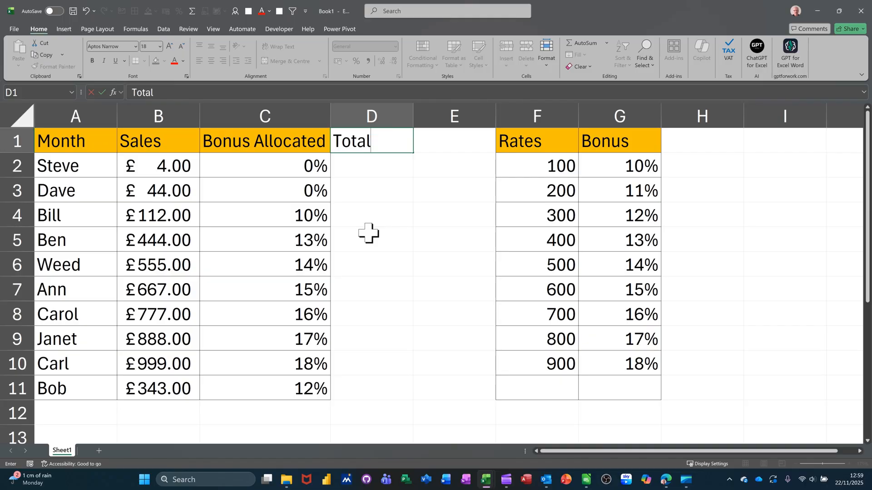
key(Return)
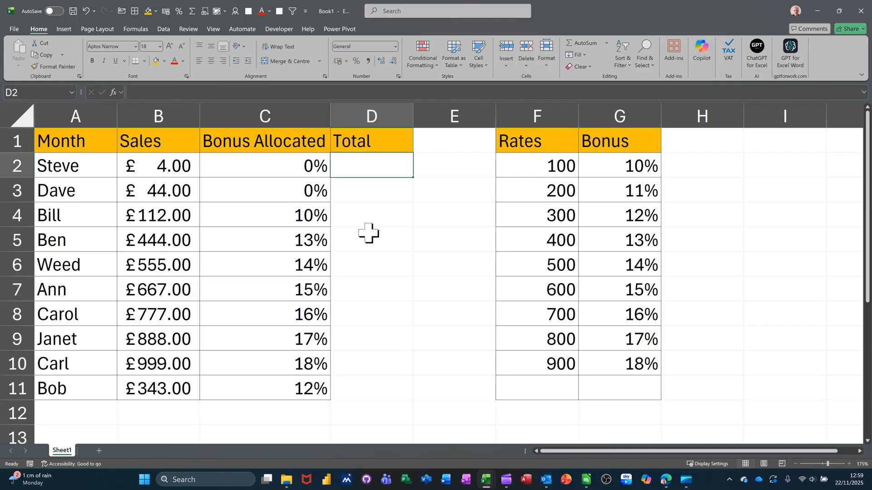
Step: Enter the formula =B2*C2+B2 in D2 to add the bonus to the sales amount
text(=)
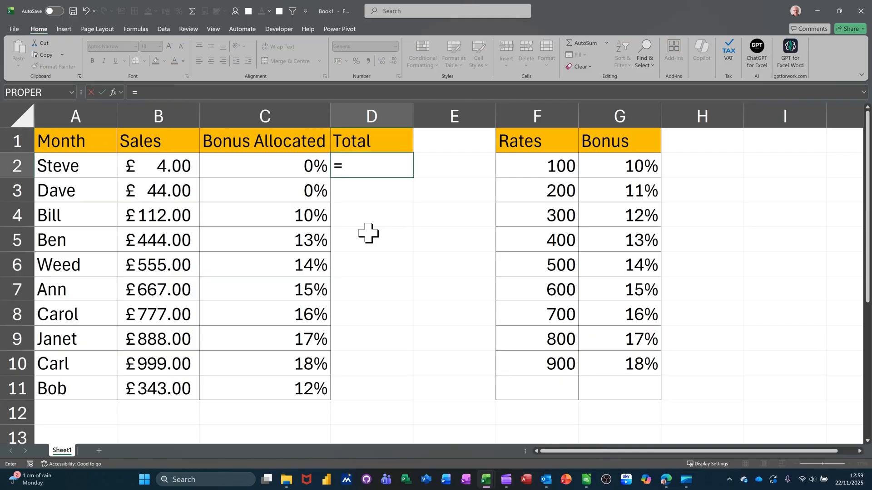
click(179, 172)
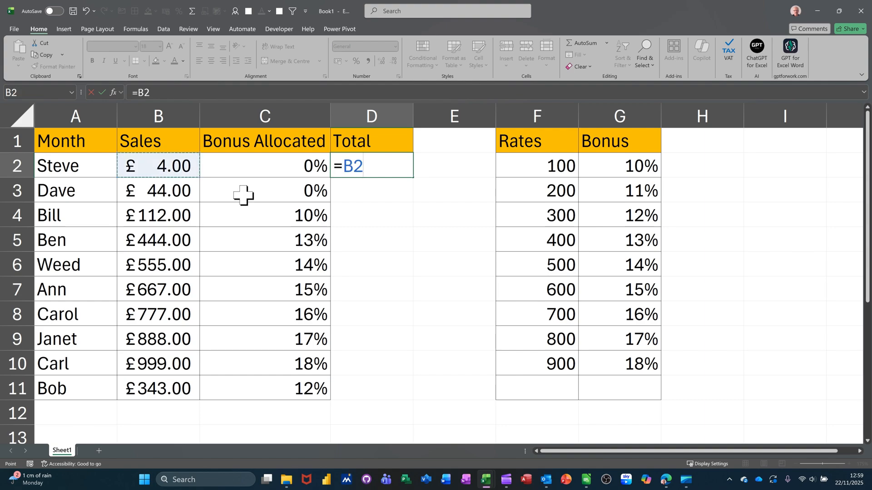
text(*)
click(267, 168)
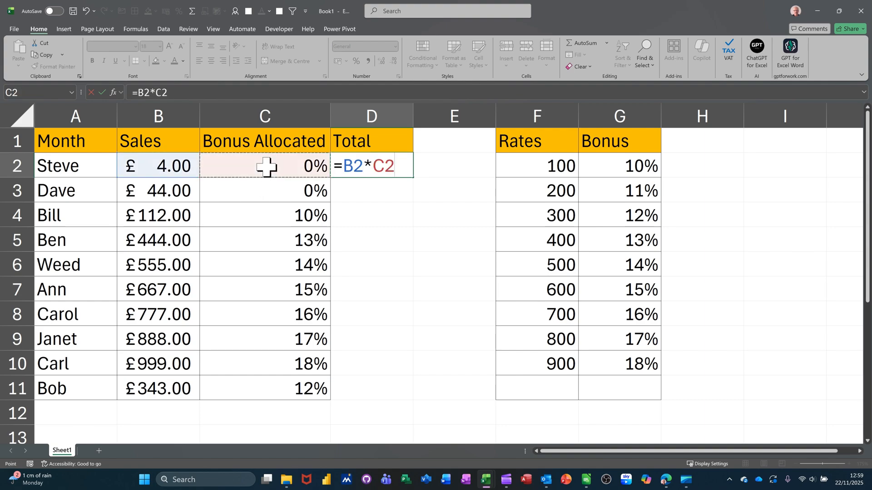
text(+)
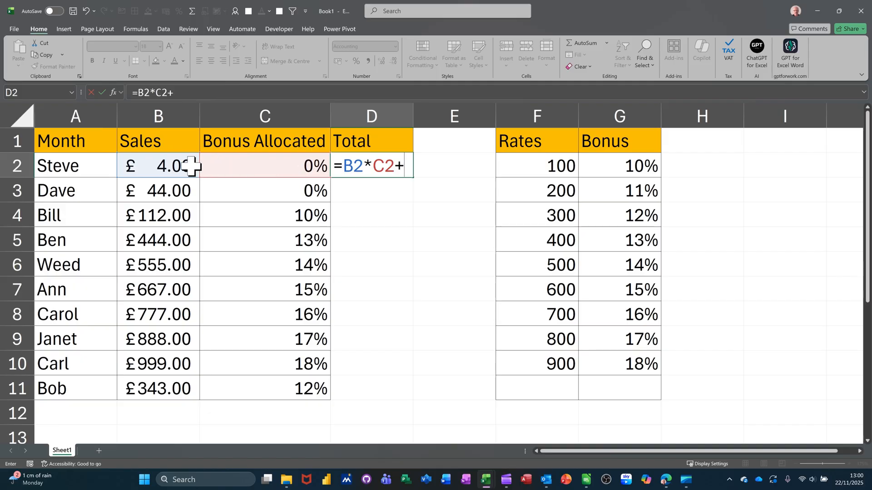
click(181, 167)
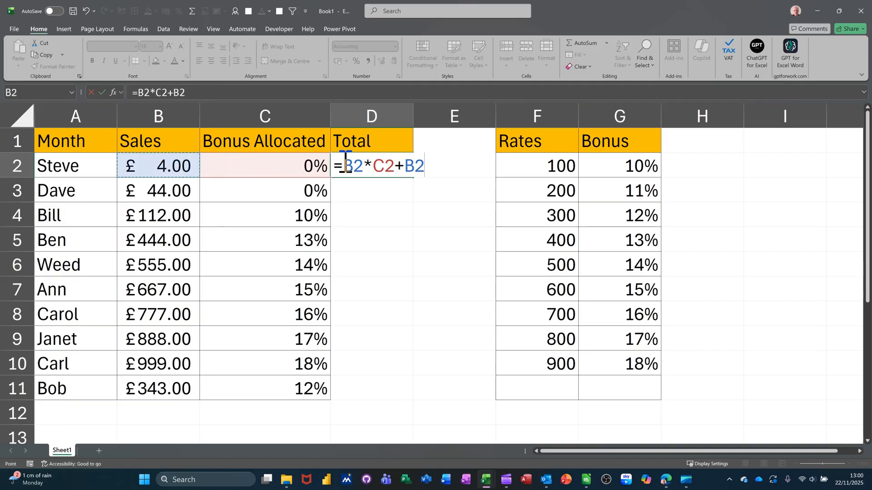
click(101, 92)
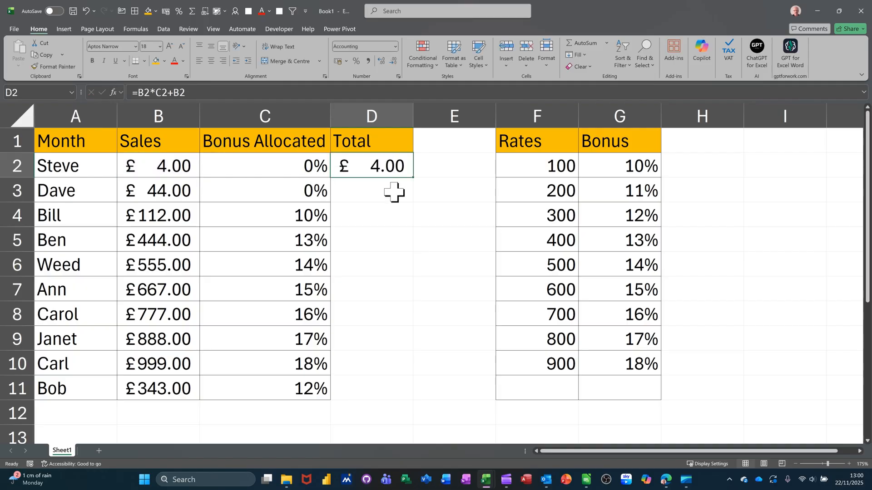
Step: Fill the total formula from D2 down to D11 and autofit the width of column D
double_click(414, 177)
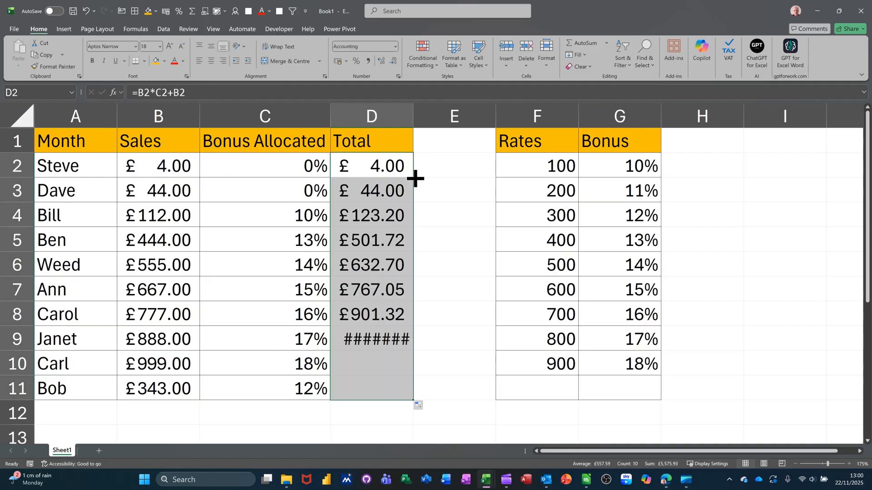
double_click(414, 118)
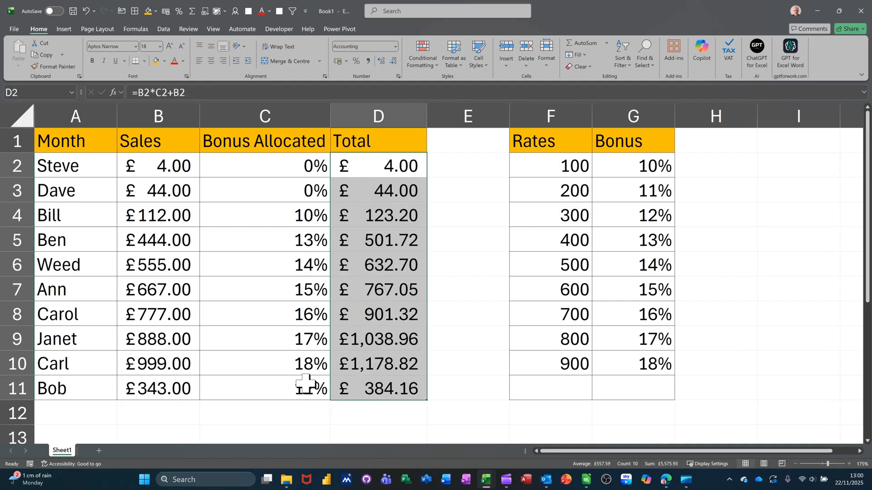
click(370, 389)
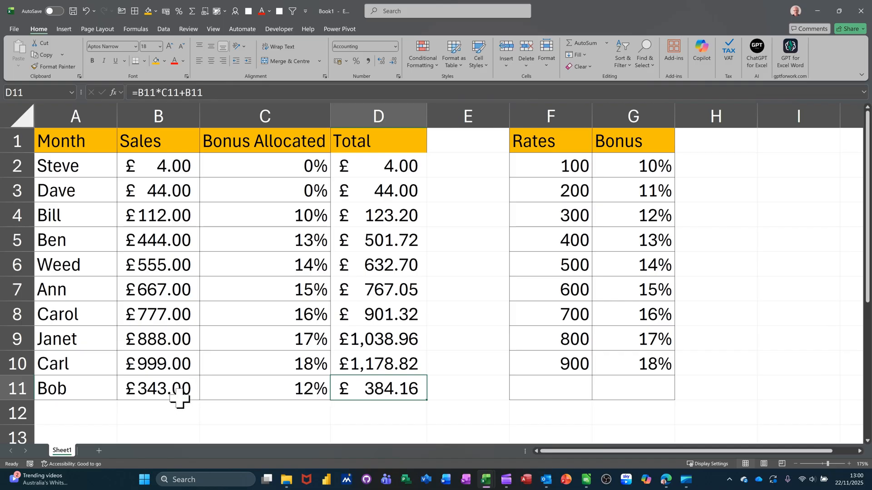
click(361, 214)
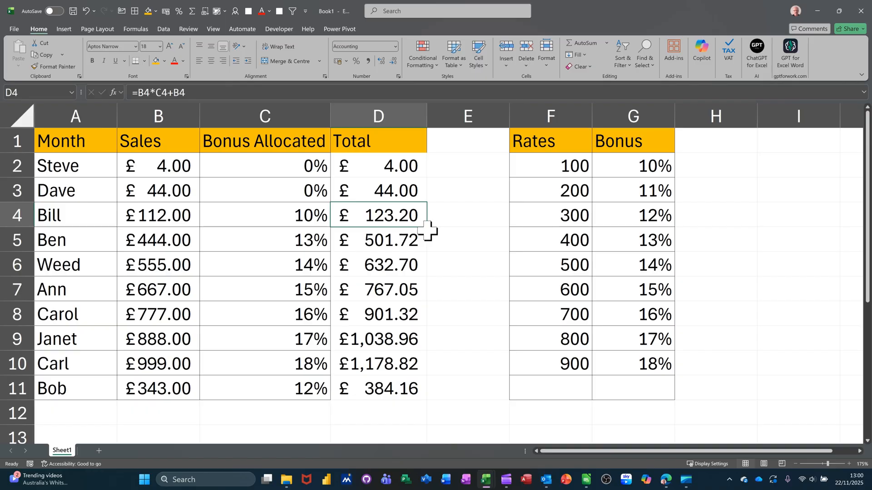
Step: Enter the formula =B2*C2 in E2 to calculate the bonus amount alone
click(461, 165)
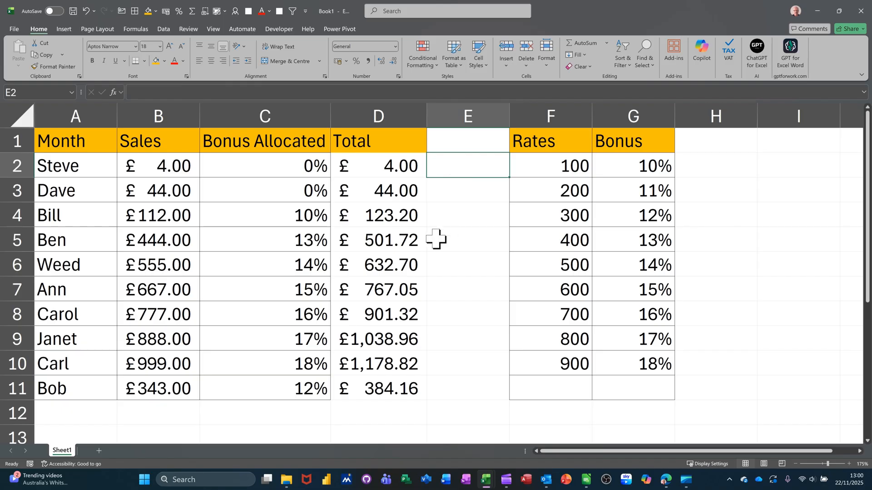
text(=)
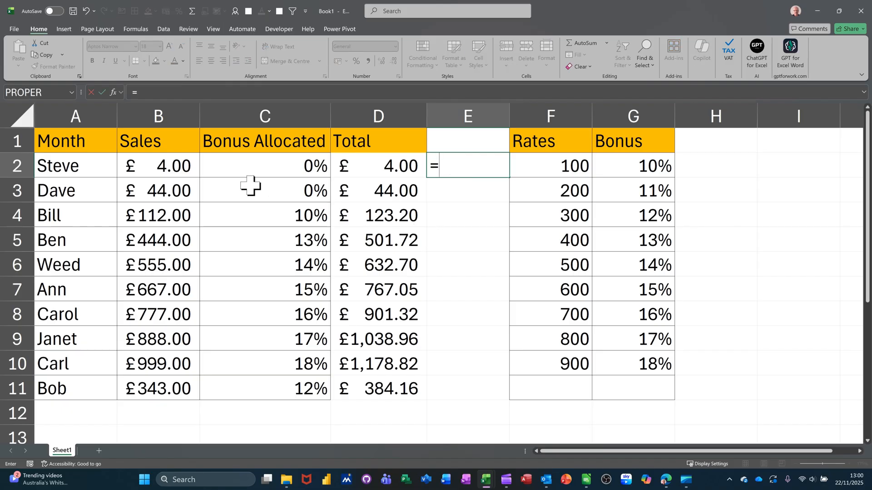
click(178, 170)
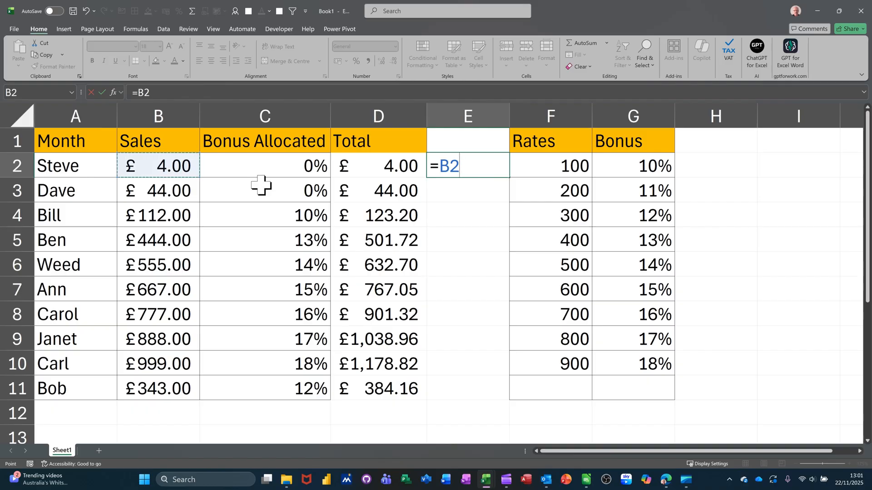
text(*)
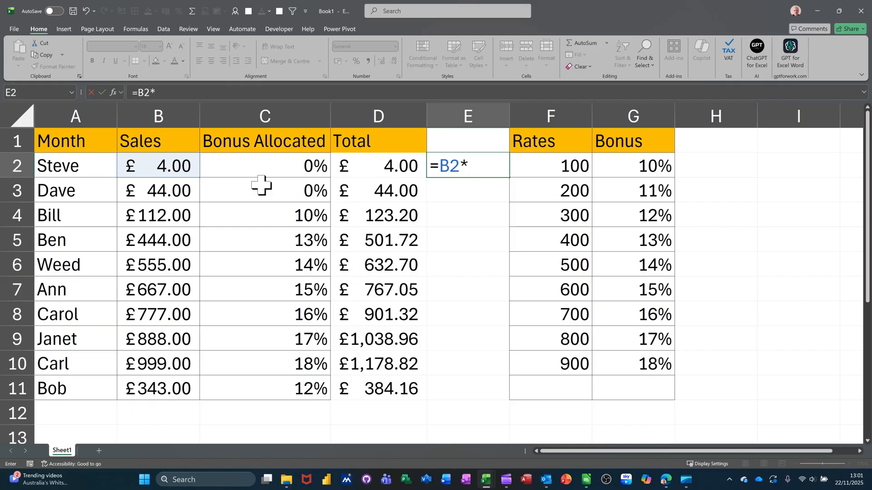
click(292, 169)
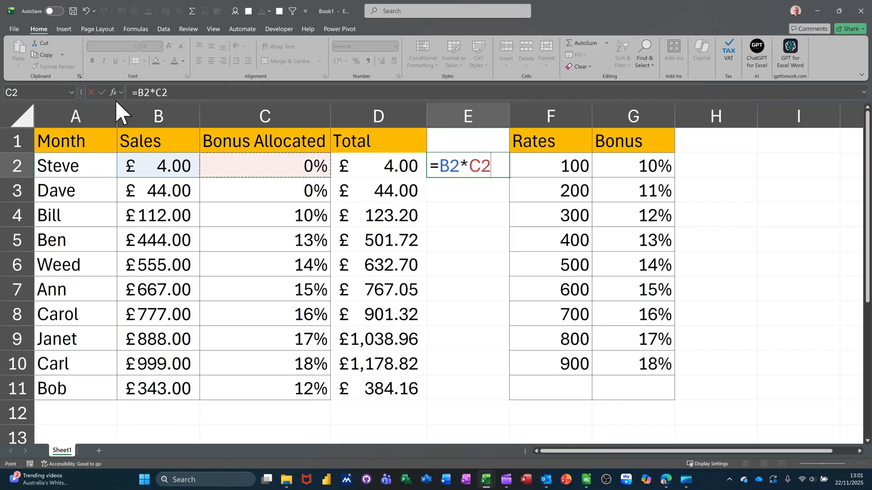
click(102, 92)
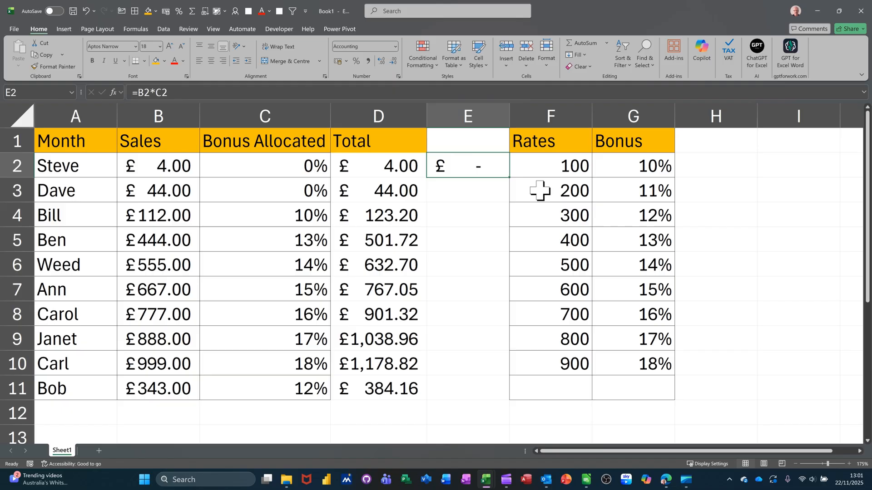
Step: Fill the bonus amount formula from E2 down to E11
drag(509, 178, 503, 230)
click(446, 217)
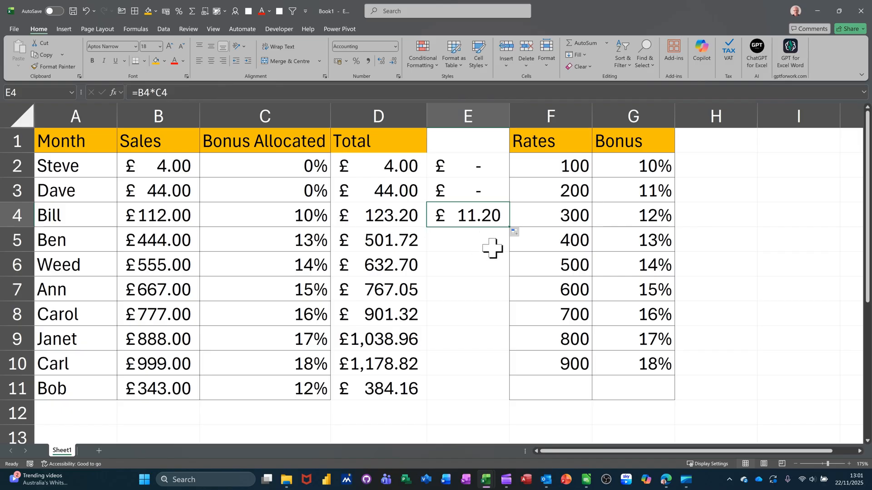
double_click(511, 230)
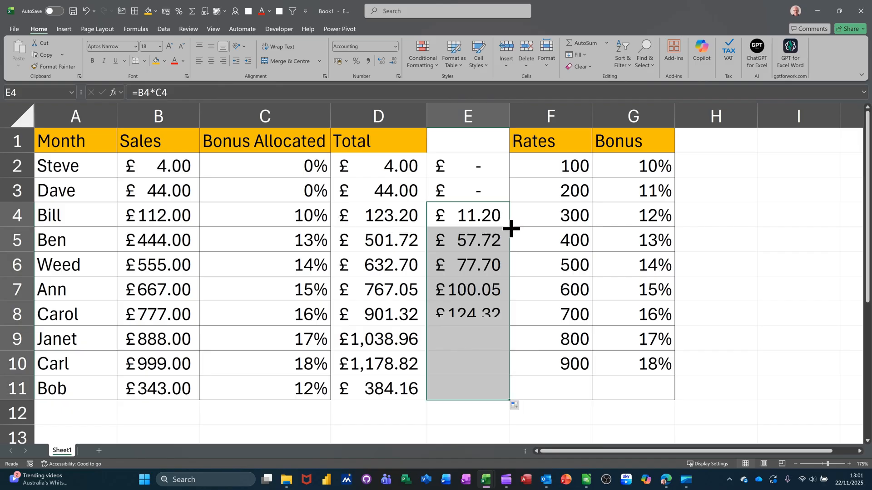
Step: Add the header "Added" in cell E1 and apply borders to all cells in D2:E11
click(464, 144)
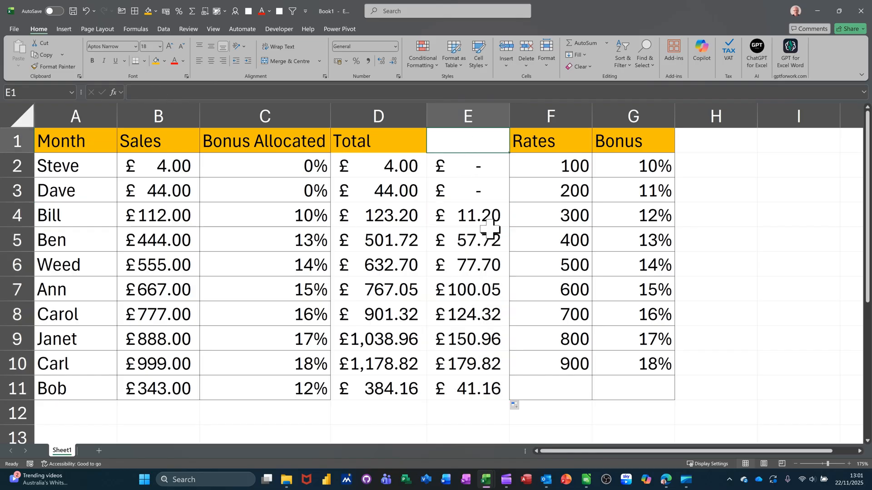
text(Added)
click(505, 196)
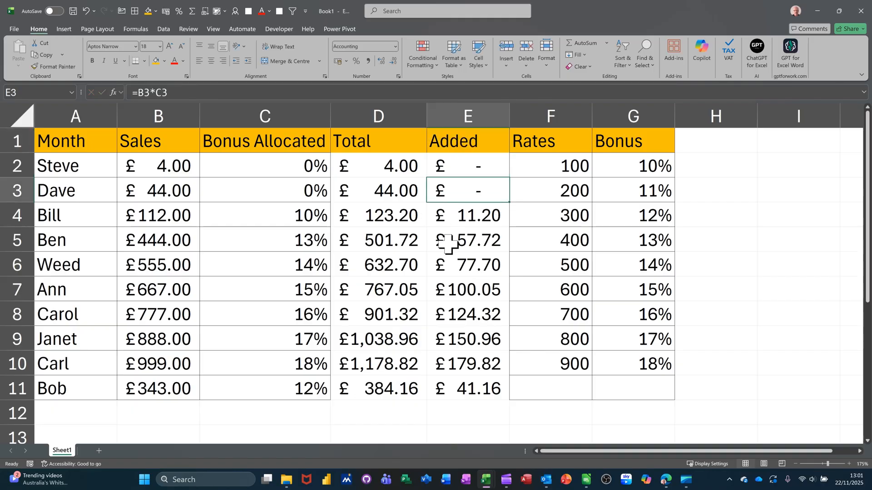
drag(346, 165, 451, 385)
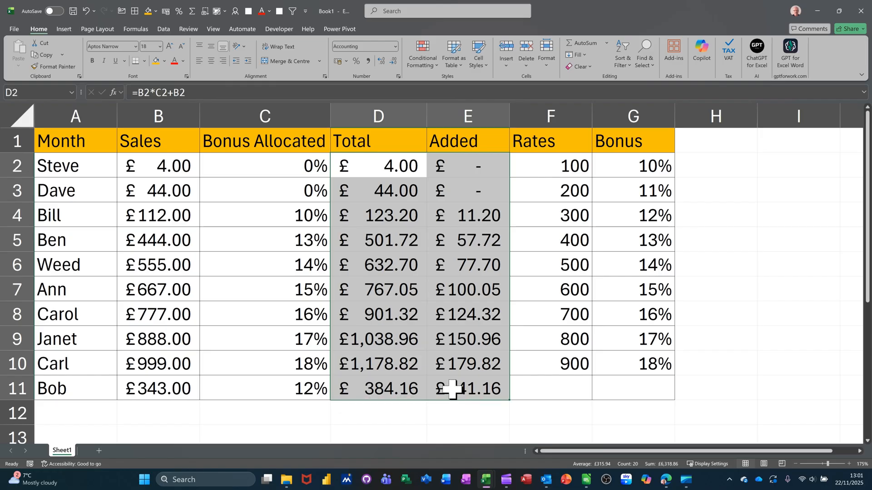
click(135, 13)
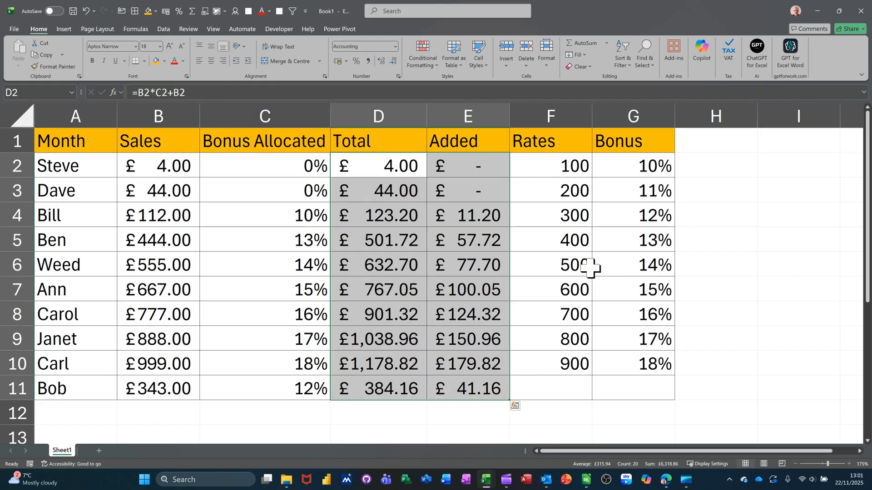